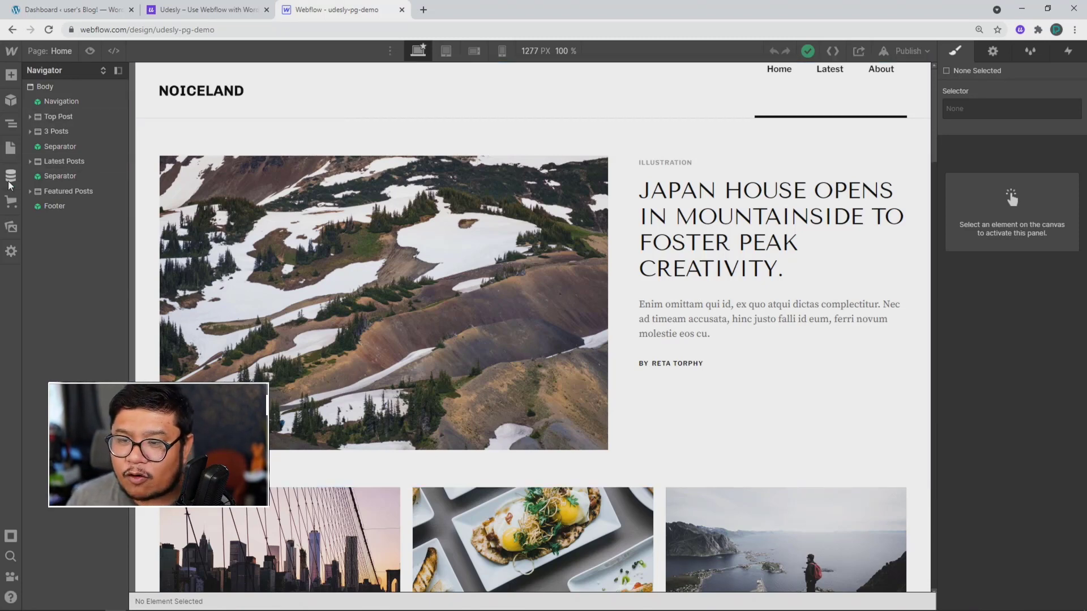
Inspect the Japan House post in the Posts CMS collection, then close the CMS panel
{"action": "left_click", "coordinate": [10, 179]}
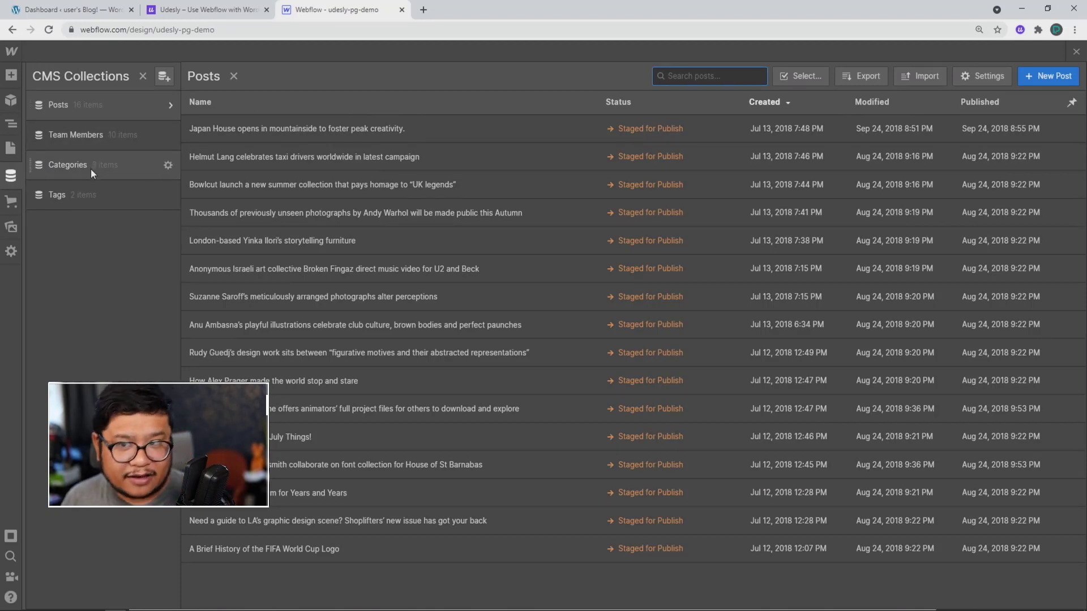
{"action": "left_click", "coordinate": [320, 137]}
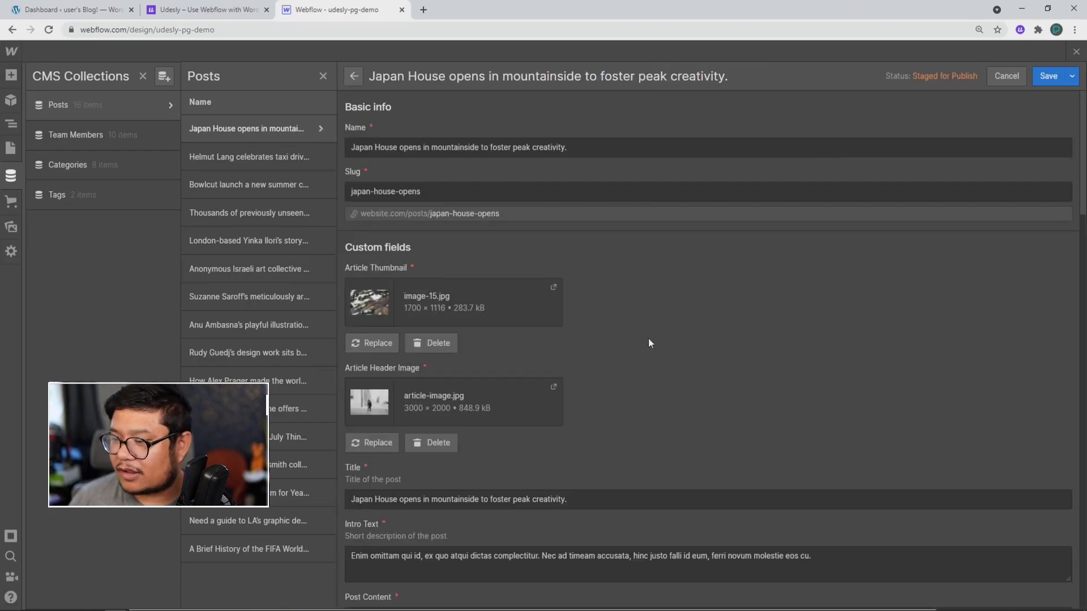
{"action": "scroll", "coordinate": [649, 338], "scroll_direction": "down", "scroll_amount": 7}
{"action": "scroll", "coordinate": [651, 338], "scroll_direction": "down", "scroll_amount": 5}
{"action": "scroll", "coordinate": [651, 338], "scroll_direction": "up", "scroll_amount": 6}
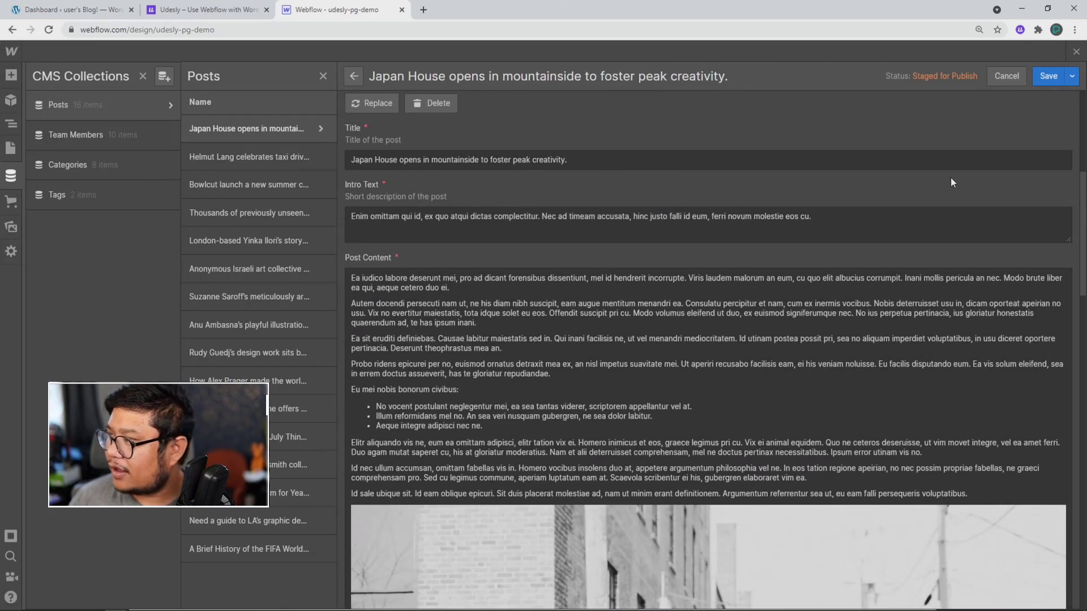
{"action": "left_click", "coordinate": [1075, 52]}
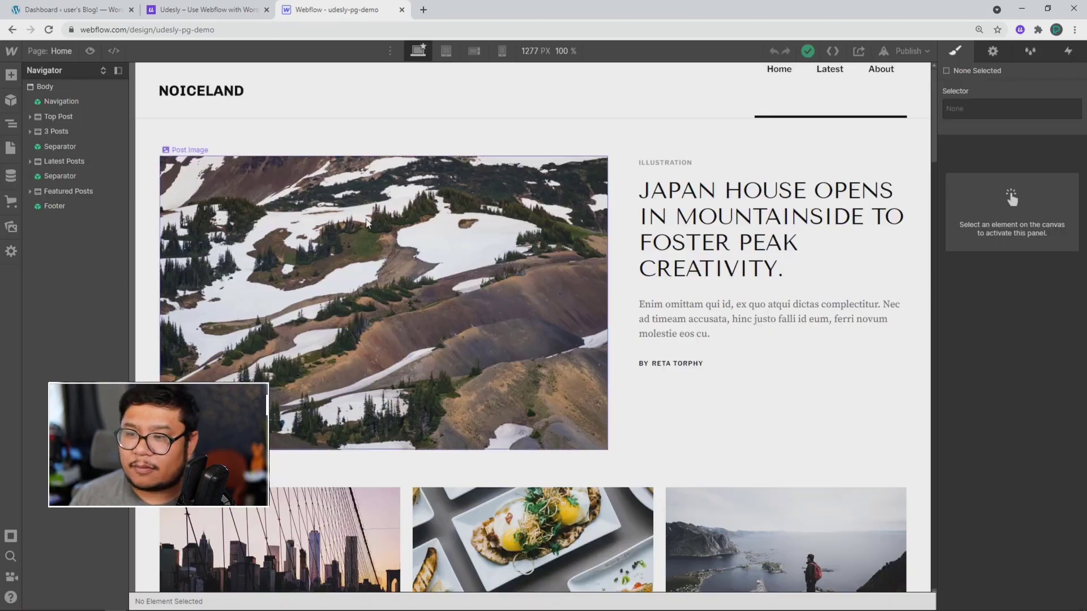
Preview the site, open the Helmut Lang article, and exit preview mode
{"action": "left_click", "coordinate": [89, 51]}
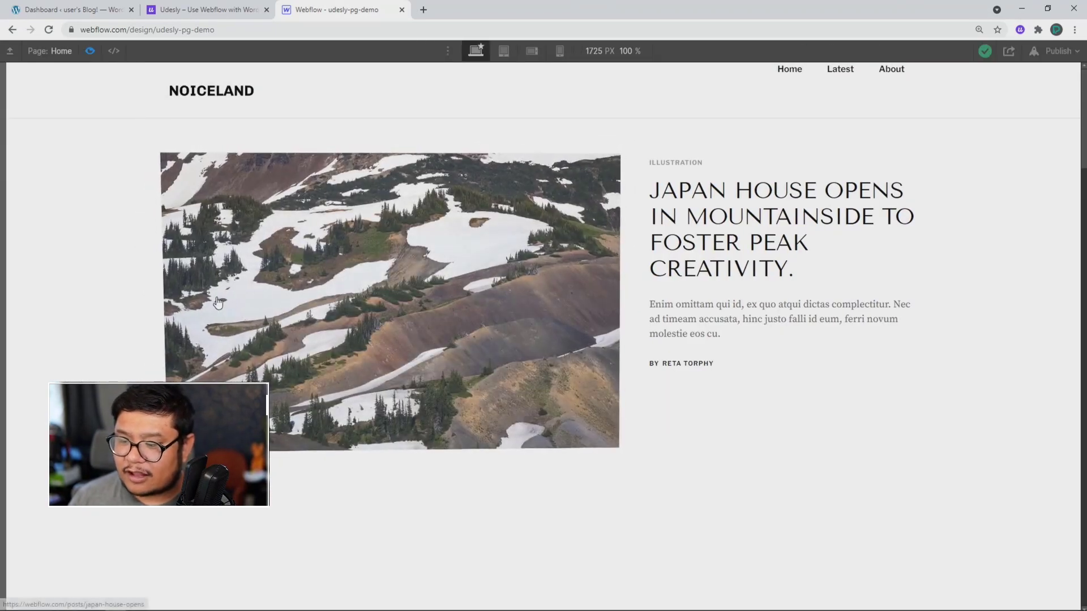
{"action": "scroll", "coordinate": [217, 302], "scroll_direction": "down", "scroll_amount": 5}
{"action": "left_click", "coordinate": [218, 305]}
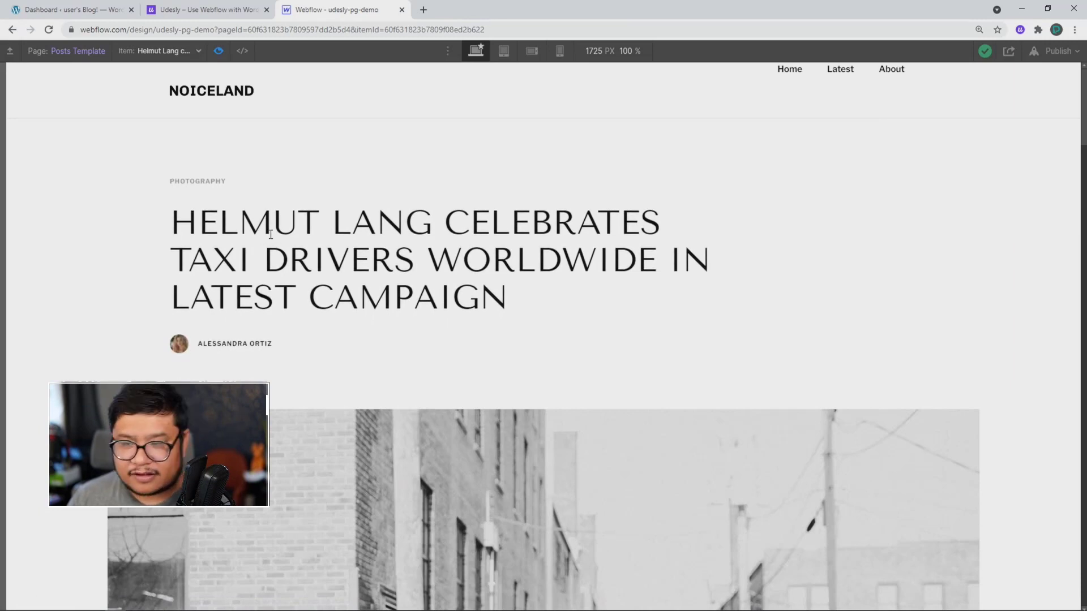
{"action": "left_click", "coordinate": [218, 51]}
Return to the Home page and configure WordPress attributes with the Udesly extension
{"action": "key", "text": "p"}
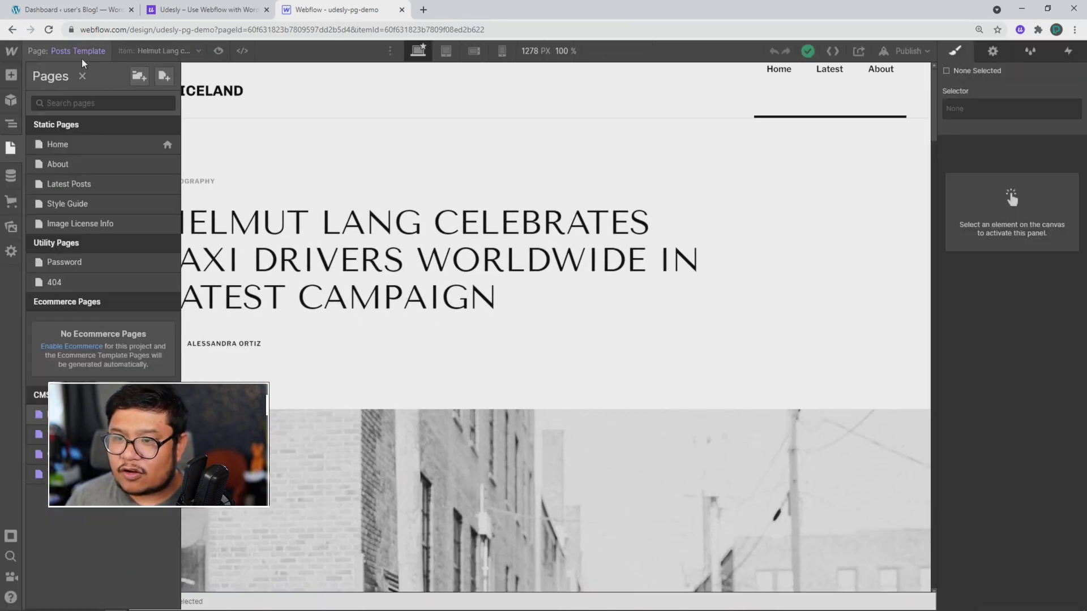
{"action": "left_click", "coordinate": [80, 141]}
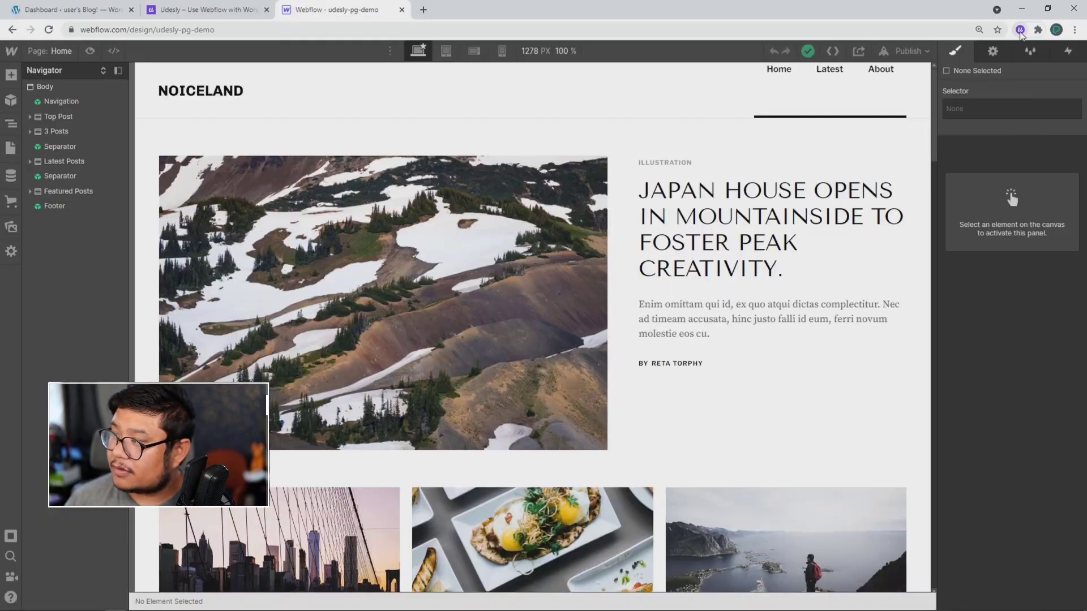
{"action": "left_click", "coordinate": [881, 120]}
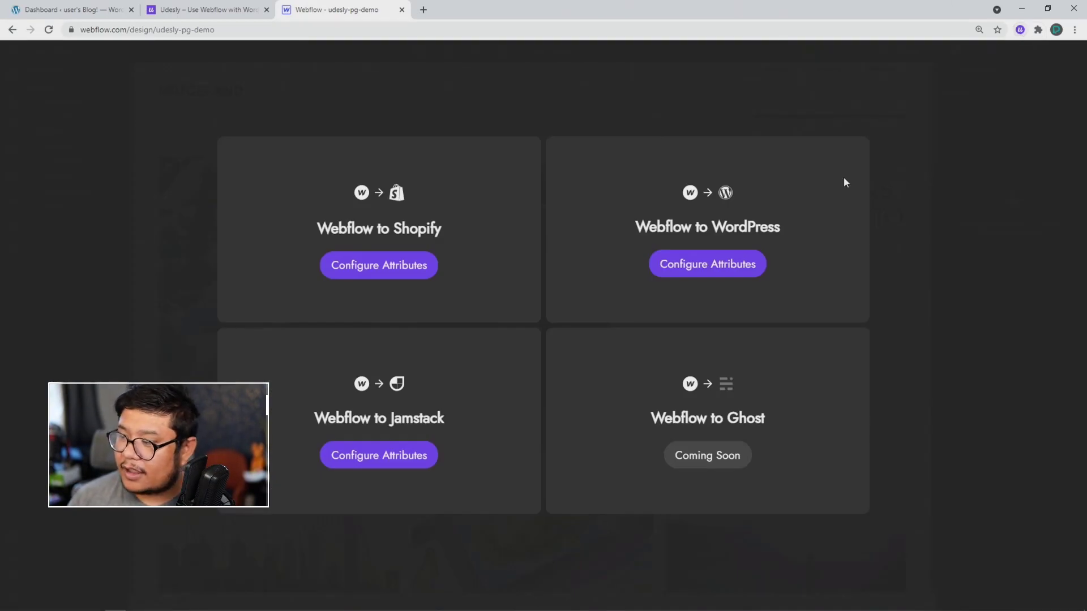
{"action": "left_click", "coordinate": [699, 265]}
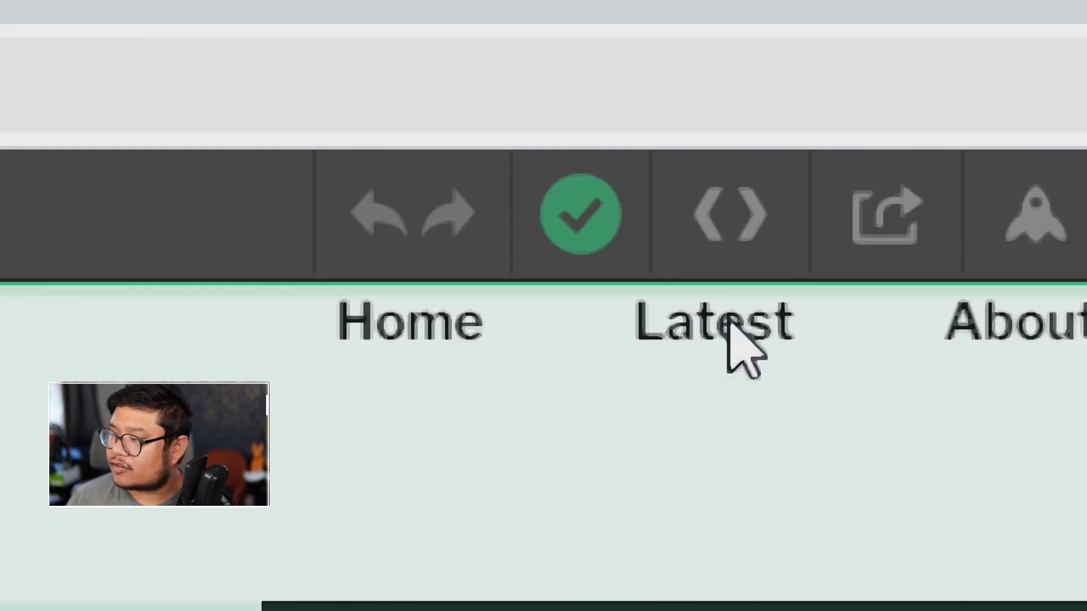
Export the site code as a downloaded ZIP, then go to the Udesly website tab
{"action": "left_click", "coordinate": [742, 211]}
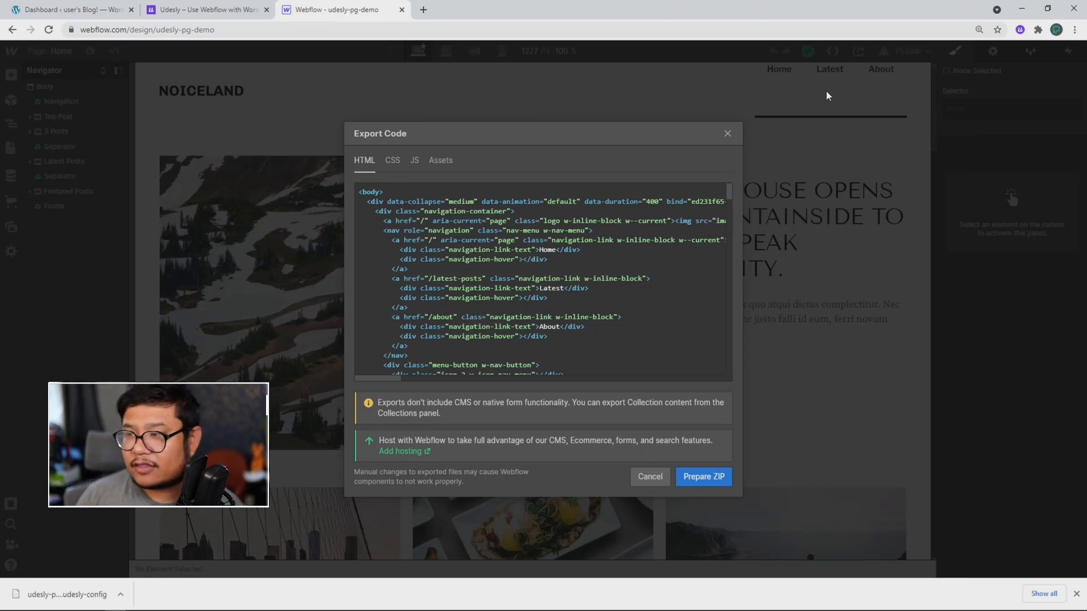
{"action": "left_click", "coordinate": [702, 484]}
{"action": "left_click", "coordinate": [689, 481]}
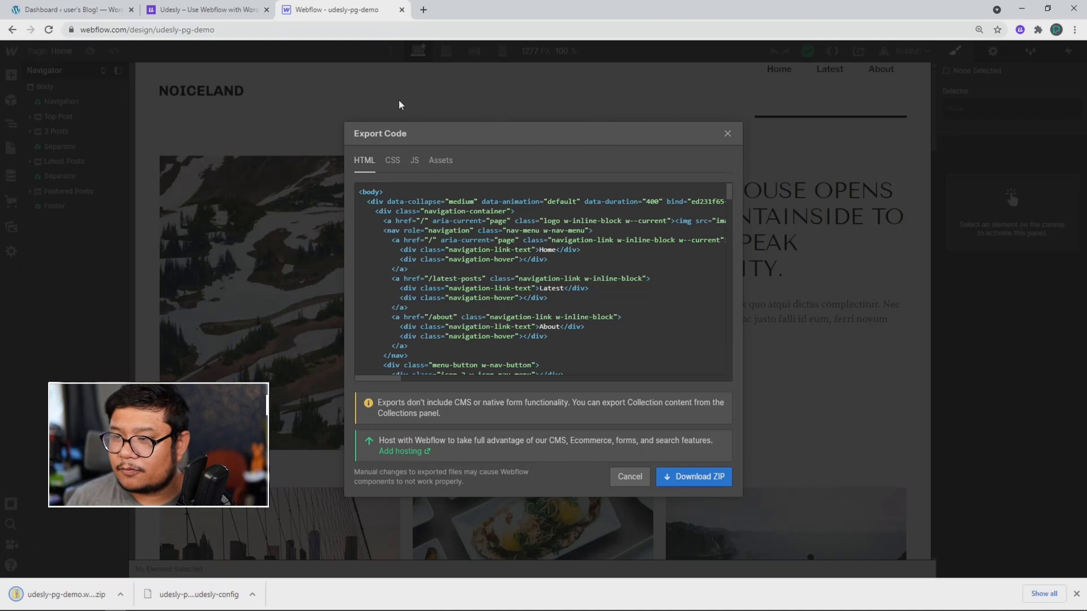
{"action": "left_click", "coordinate": [218, 12]}
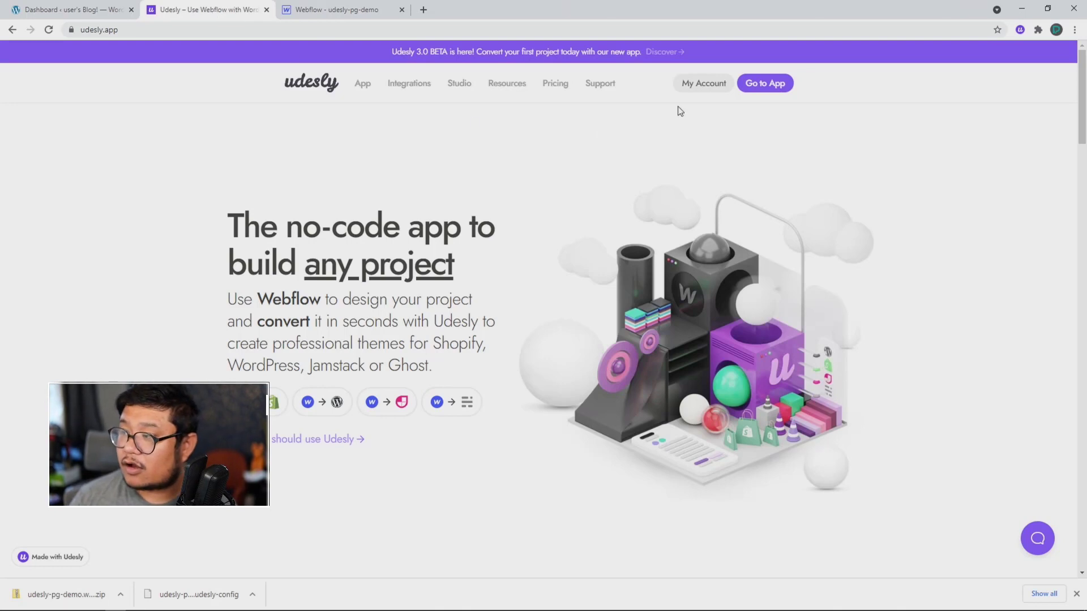
Start a Webflow to WordPress conversion, uploading the exported ZIP and udesly-pg-demo.udesly-config file
{"action": "left_click", "coordinate": [763, 84]}
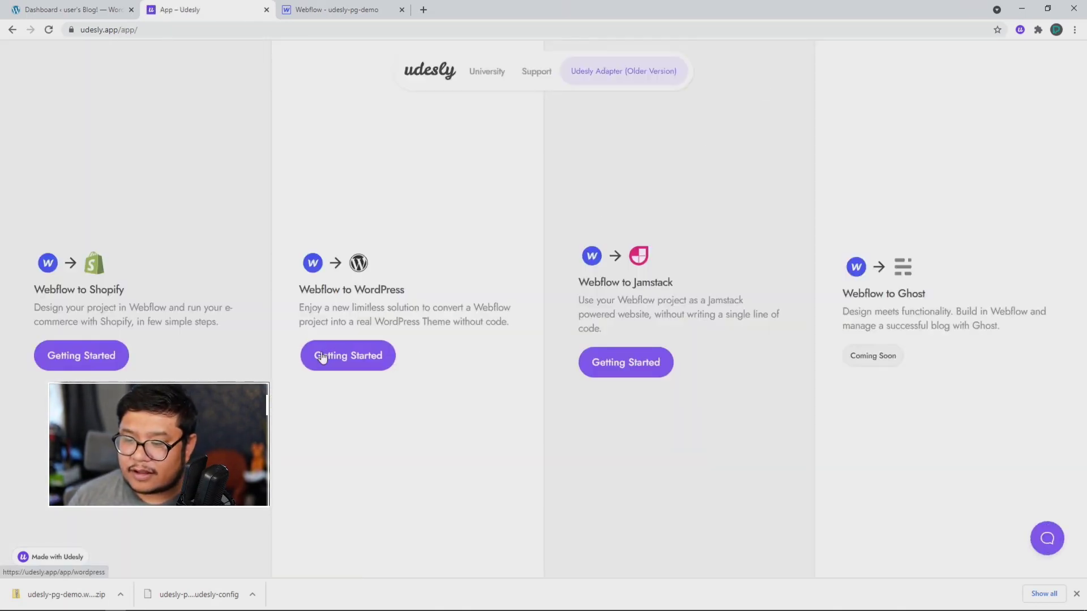
{"action": "left_click", "coordinate": [321, 357]}
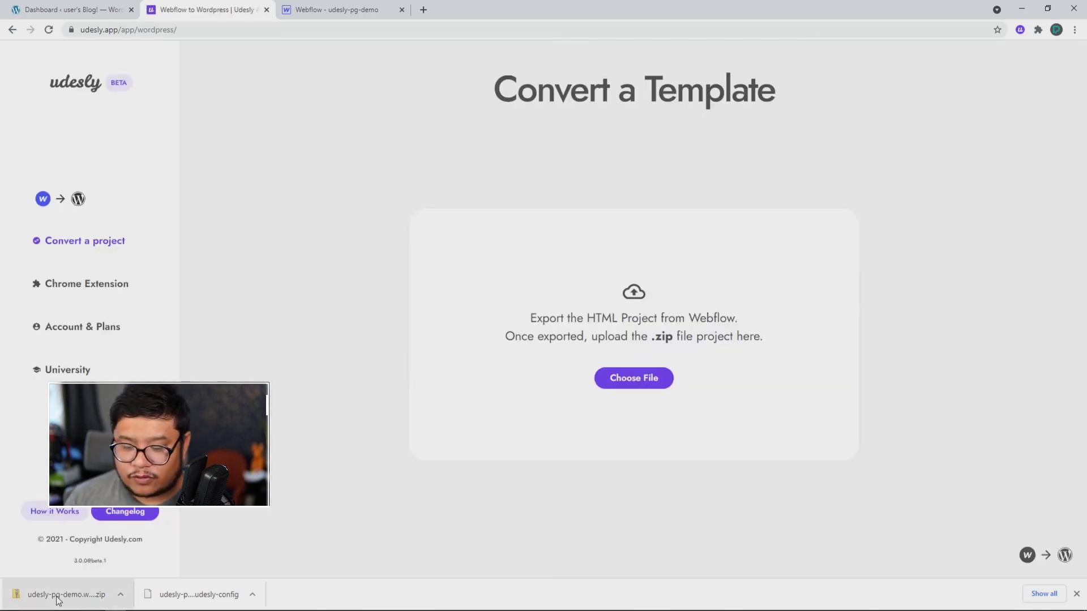
{"action": "left_click_drag", "start_coordinate": [56, 601], "coordinate": [701, 303]}
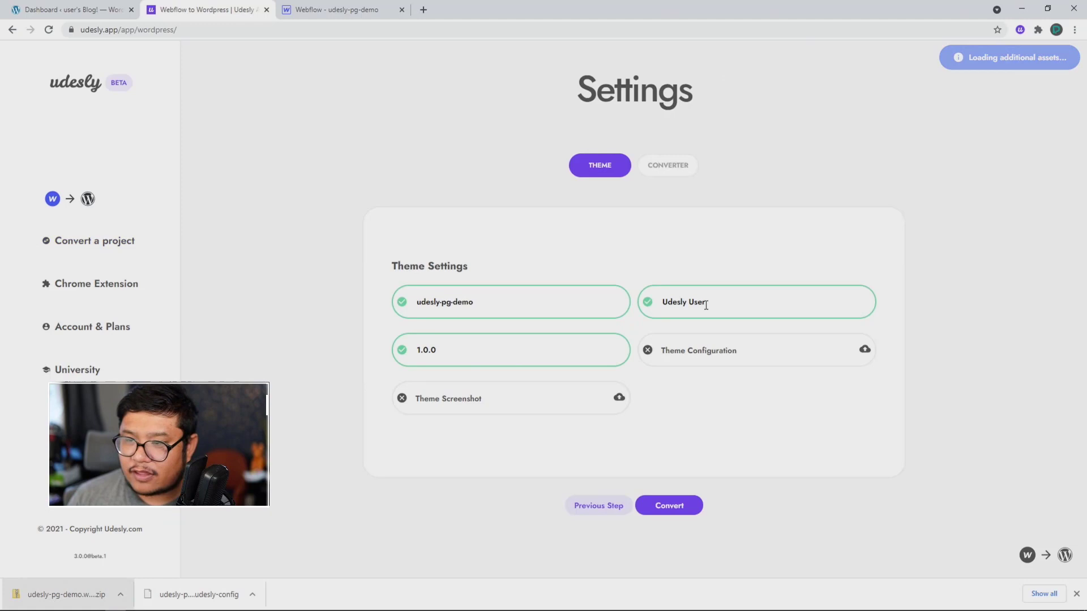
{"action": "left_click", "coordinate": [701, 351]}
{"action": "left_click", "coordinate": [199, 99]}
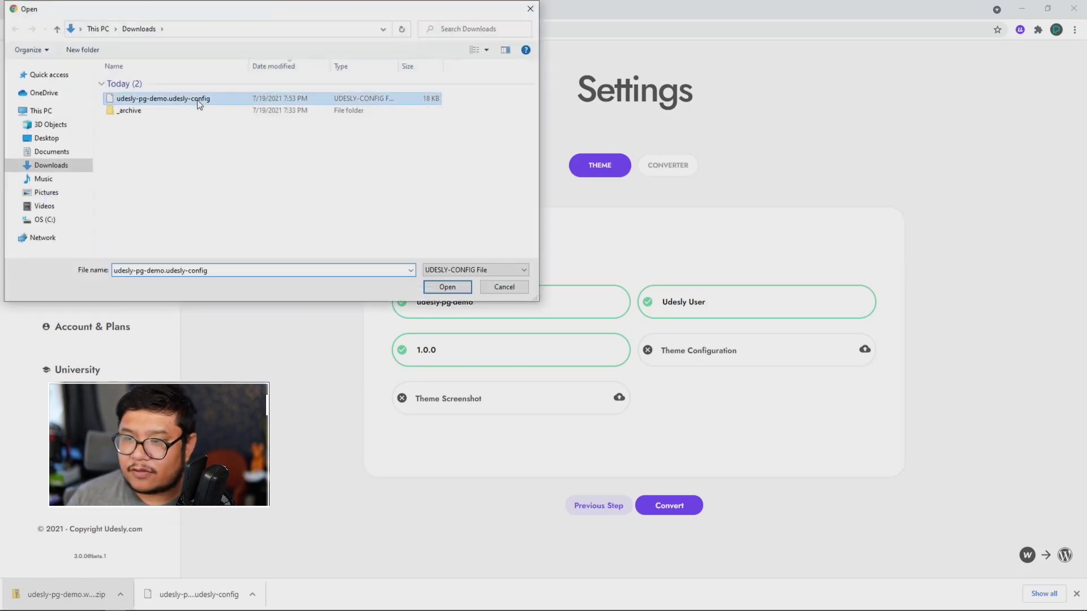
{"action": "left_click", "coordinate": [448, 287]}
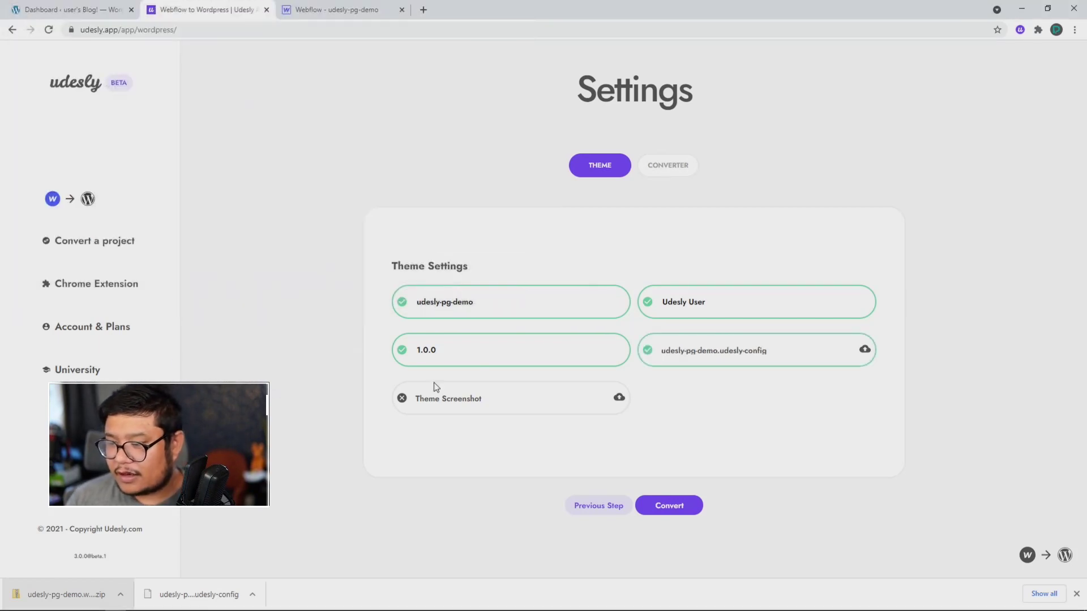
Convert the project into a WordPress theme and download the result
{"action": "mouse_move", "coordinate": [437, 403]}
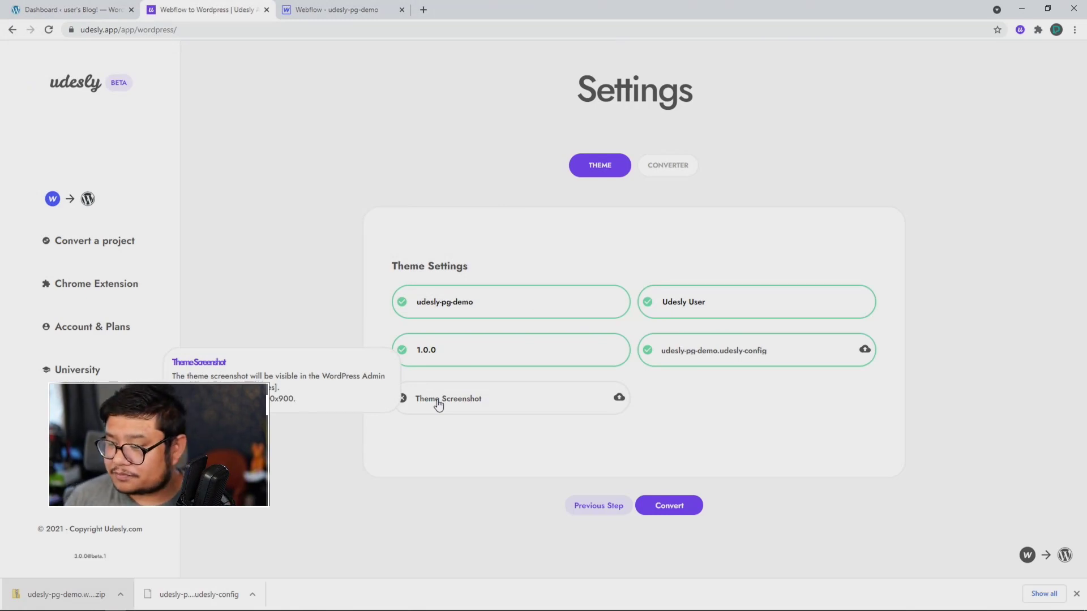
{"action": "left_click", "coordinate": [672, 513]}
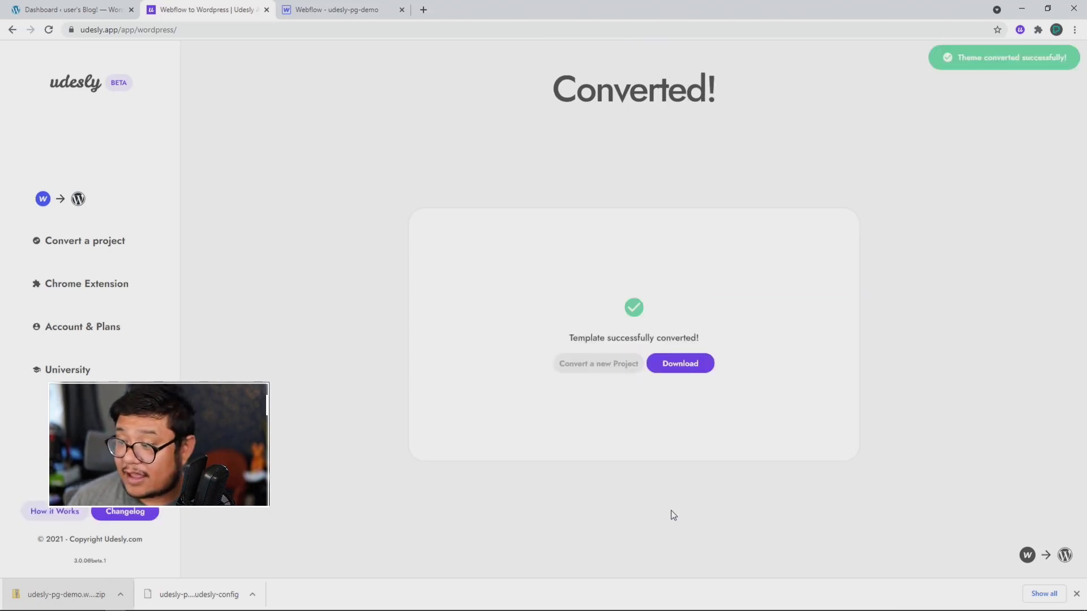
{"action": "left_click", "coordinate": [686, 363]}
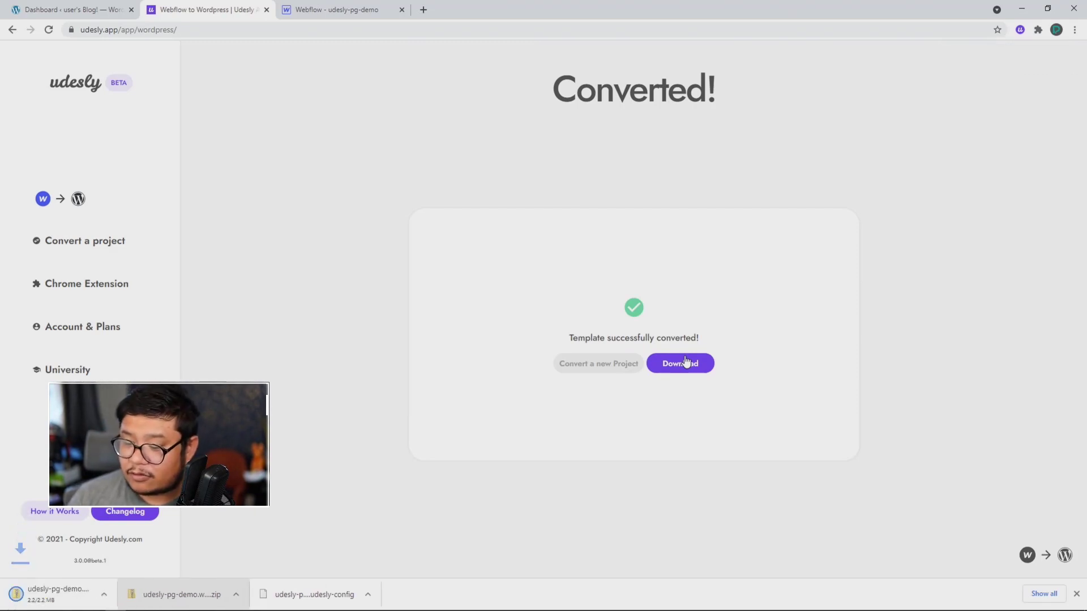
Upload udesly-pg-demo.zip through Appearance > Themes > Add New and install it
{"action": "left_click", "coordinate": [90, 12]}
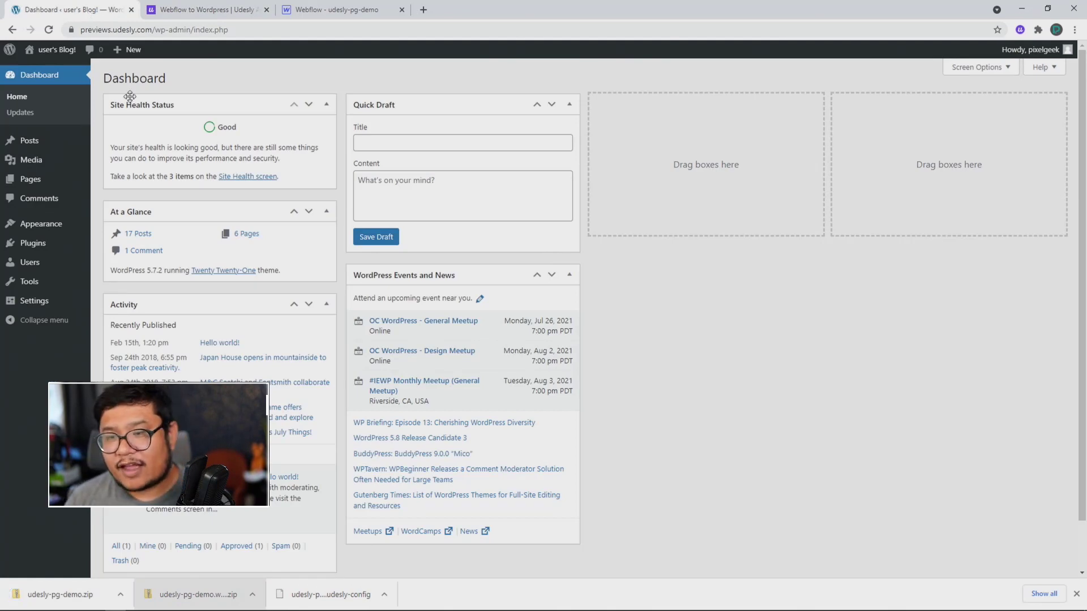
{"action": "mouse_move", "coordinate": [39, 232]}
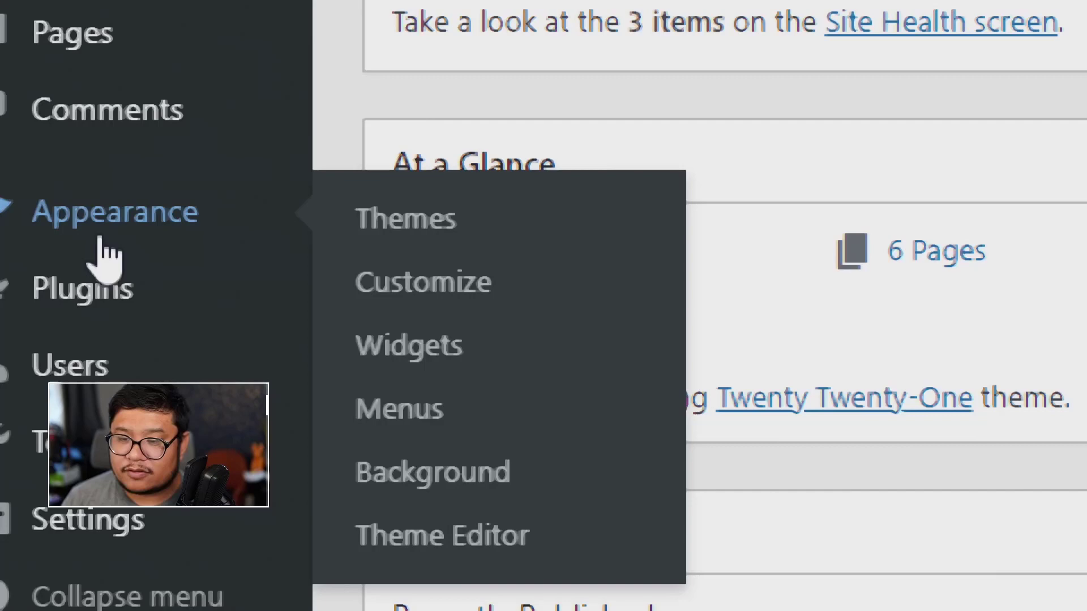
{"action": "left_click", "coordinate": [425, 224]}
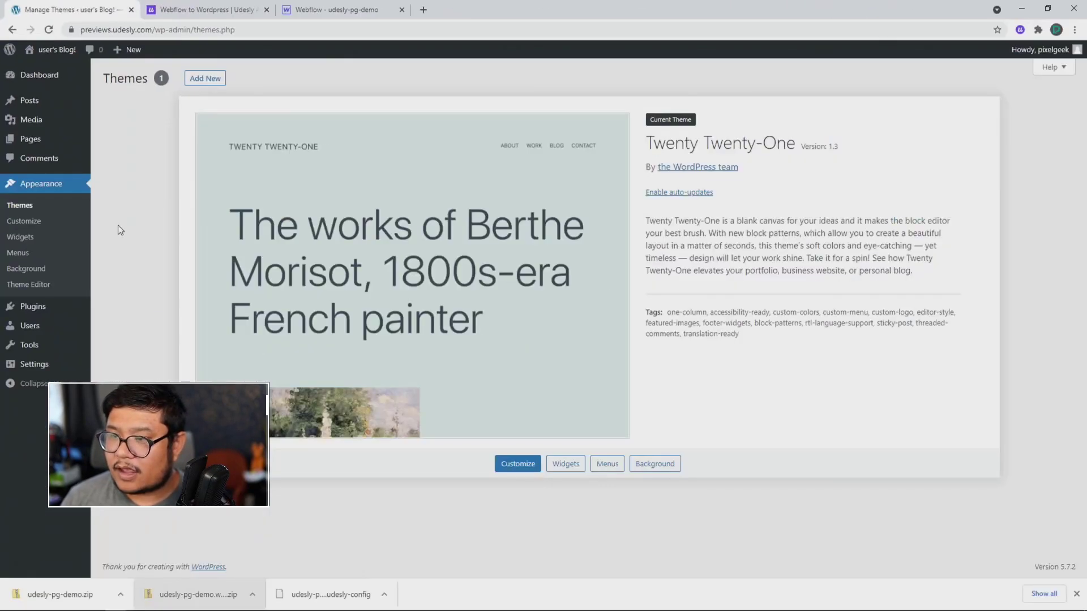
{"action": "left_click", "coordinate": [208, 81]}
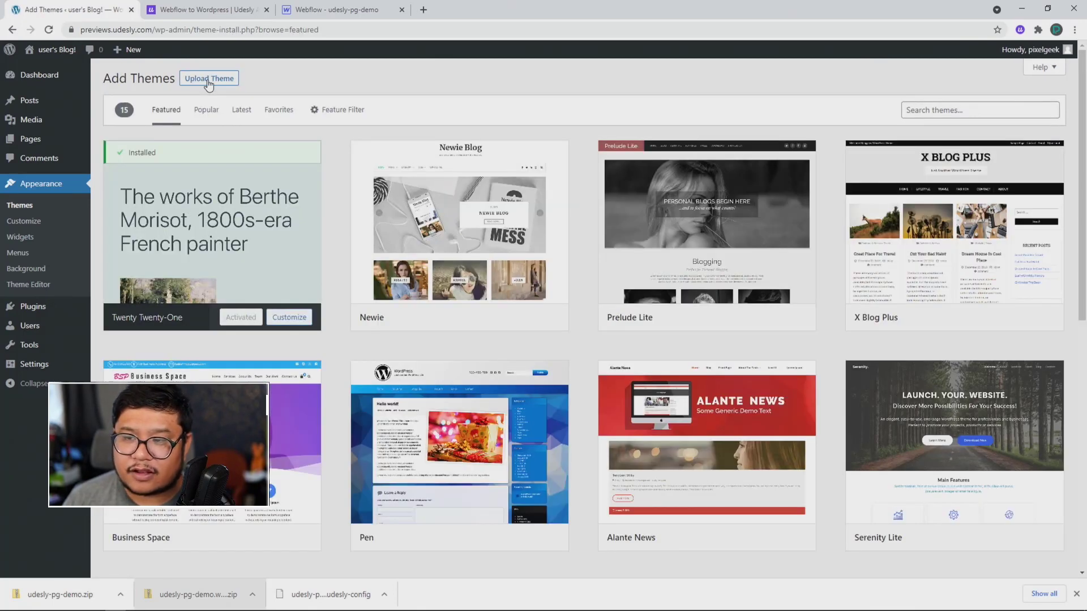
{"action": "left_click", "coordinate": [208, 80]}
{"action": "left_click", "coordinate": [522, 180]}
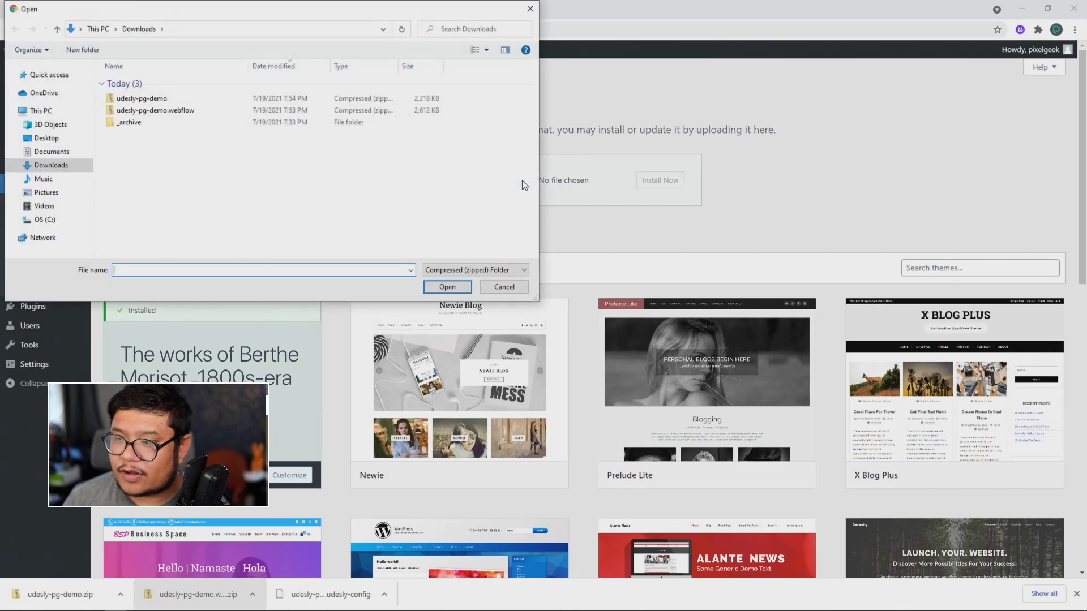
{"action": "left_click", "coordinate": [173, 104]}
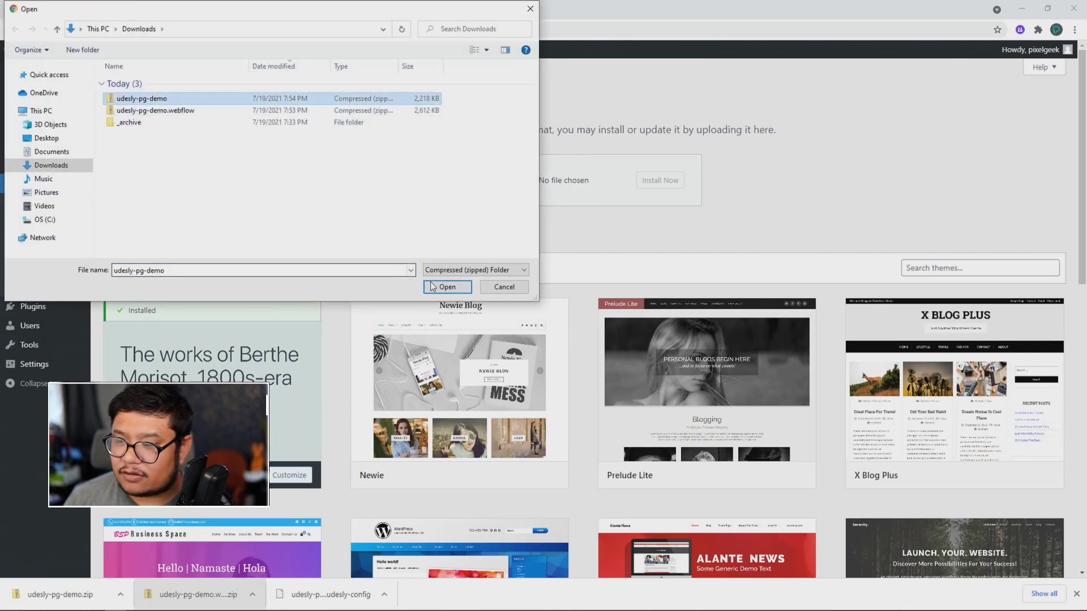
{"action": "left_click", "coordinate": [447, 288]}
{"action": "left_click", "coordinate": [654, 180]}
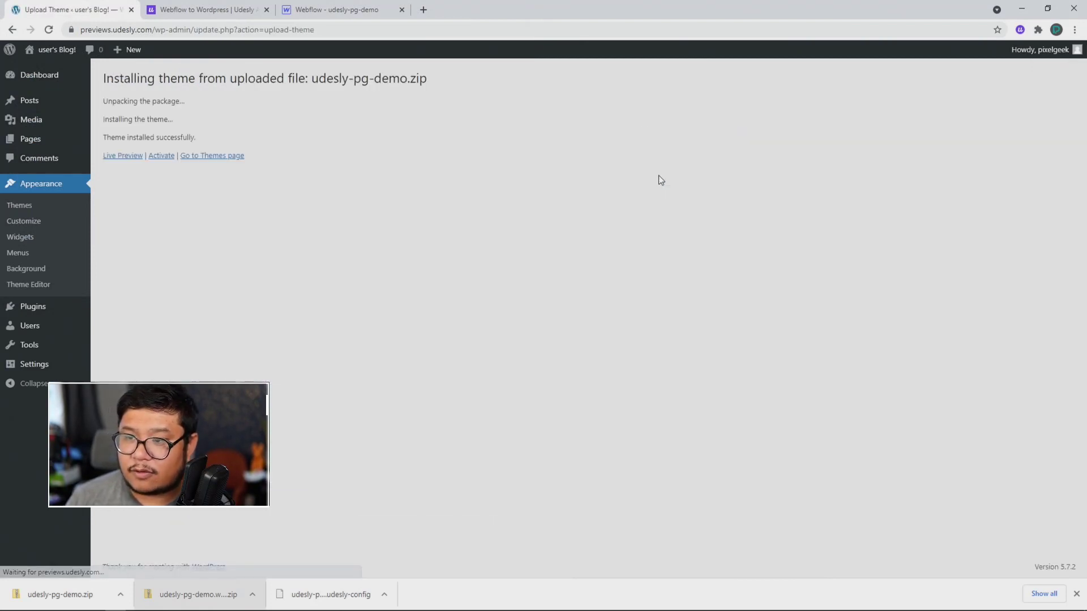
Activate the udesly-pg-demo theme, then install and activate the recommended Udesly App plugin
{"action": "left_click", "coordinate": [161, 156]}
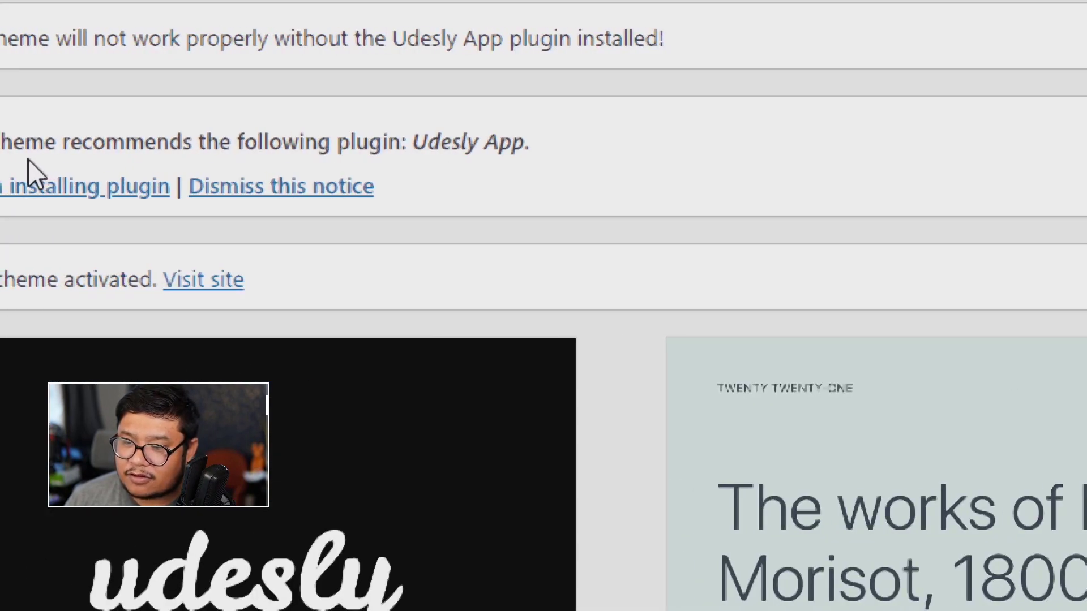
{"action": "left_click", "coordinate": [199, 188]}
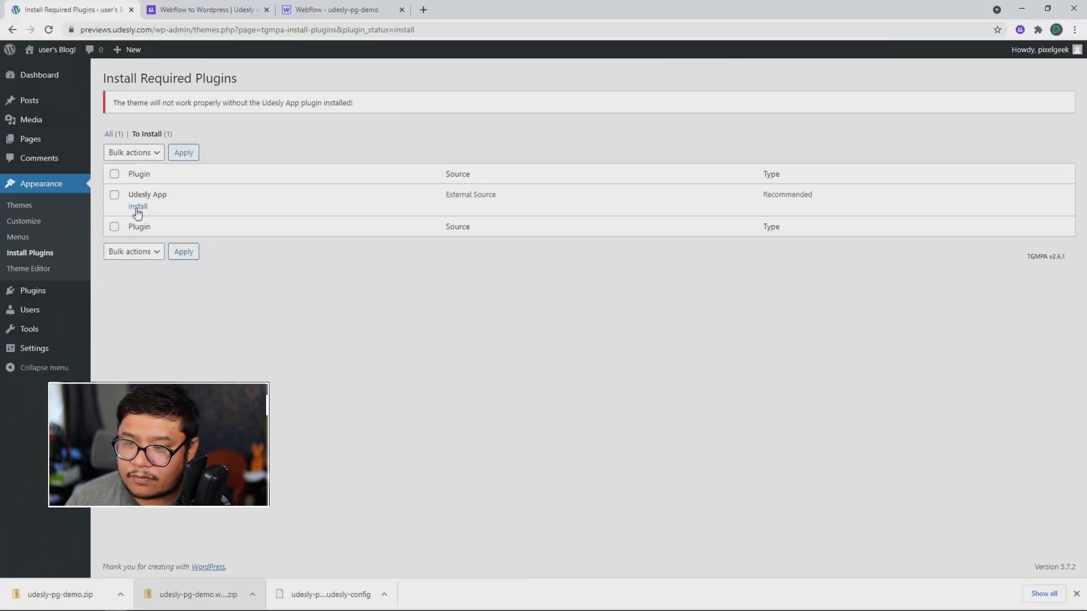
{"action": "left_click", "coordinate": [137, 207]}
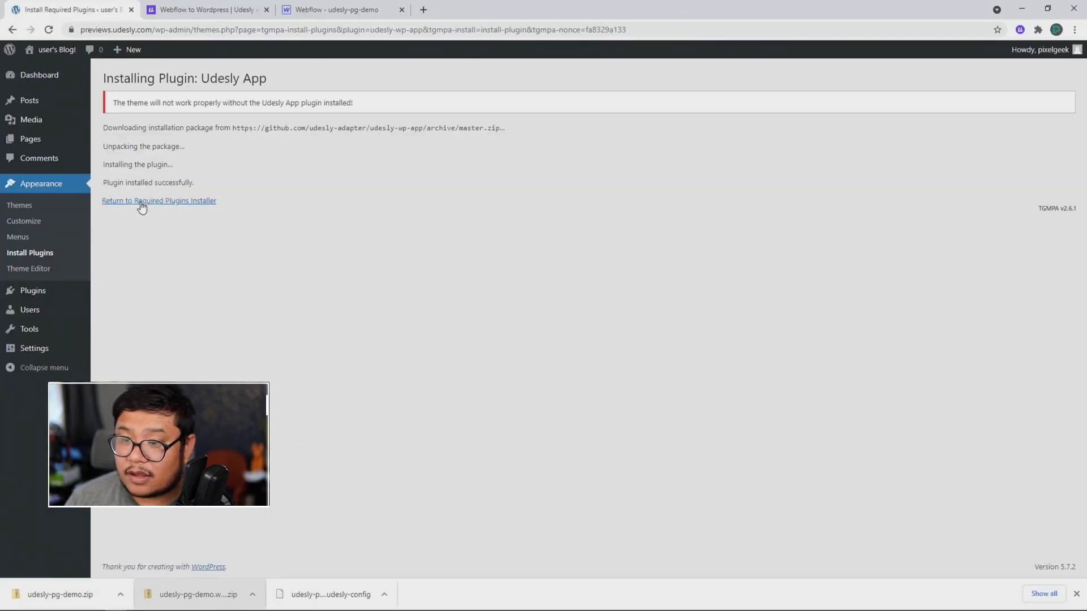
{"action": "left_click", "coordinate": [142, 203]}
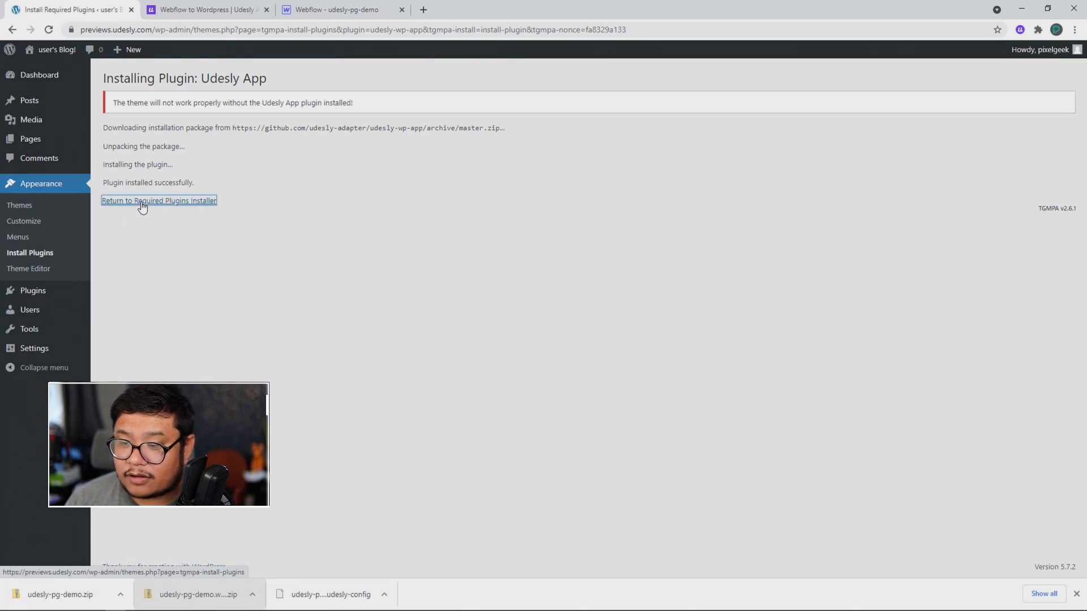
{"action": "left_click", "coordinate": [145, 209]}
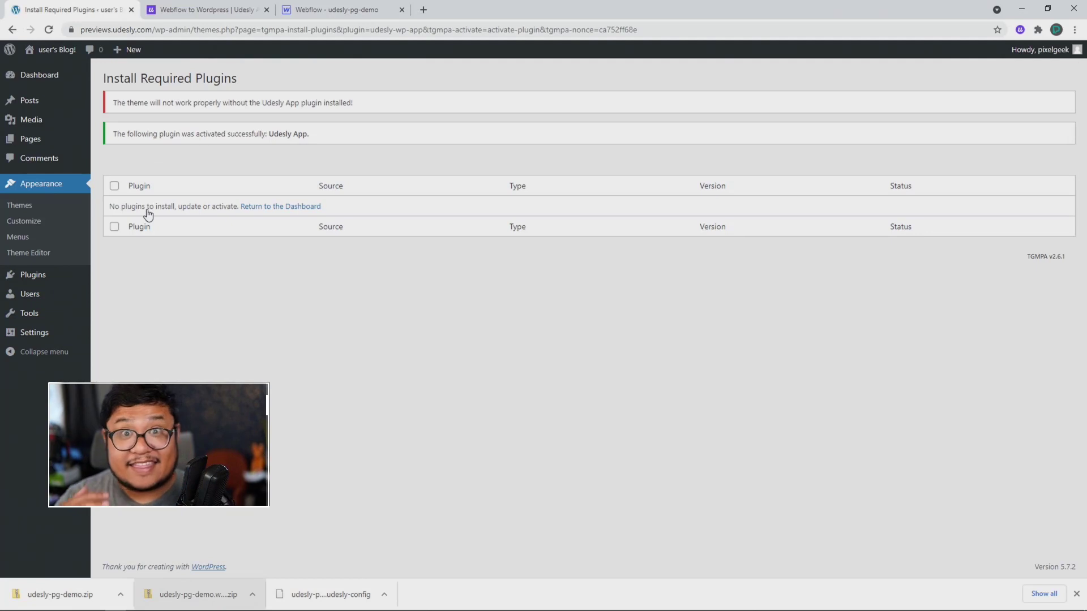
Visit the live site and read through the Japan House post
{"action": "mouse_move", "coordinate": [69, 53]}
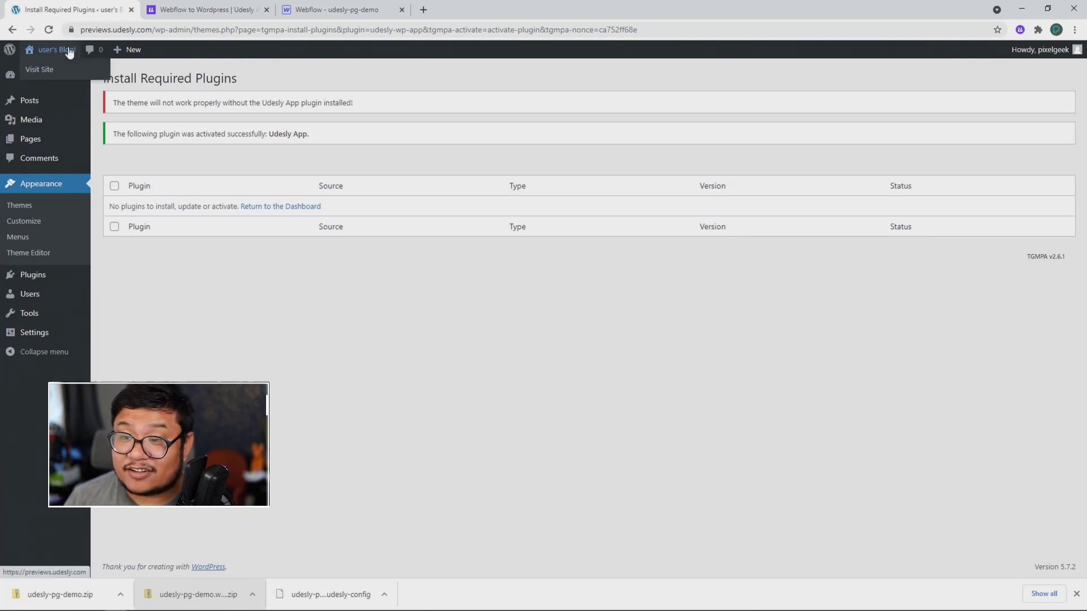
{"action": "left_click", "coordinate": [49, 71]}
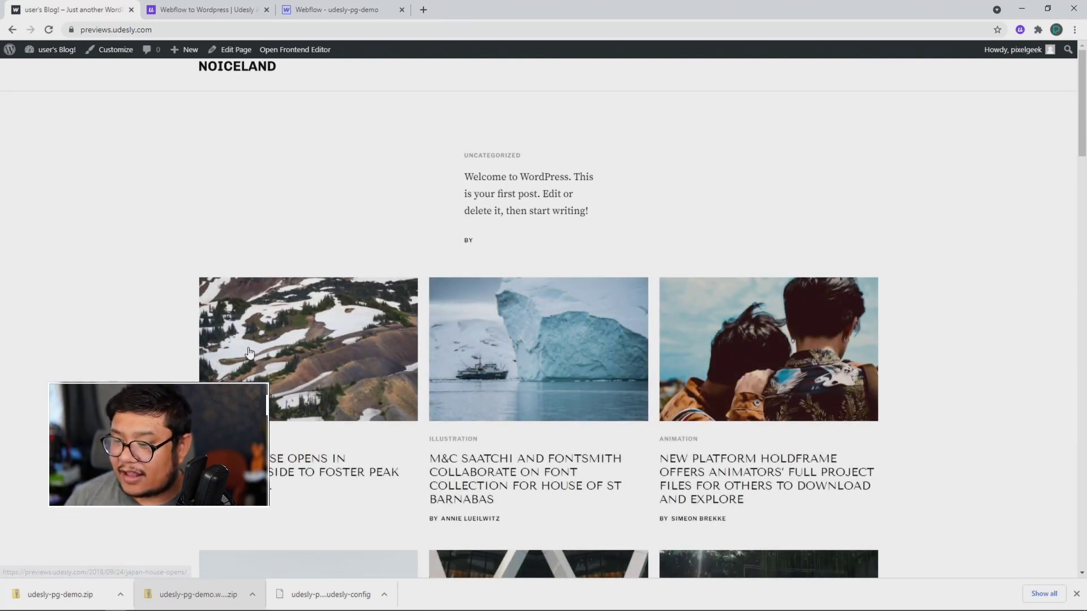
{"action": "left_click", "coordinate": [249, 352]}
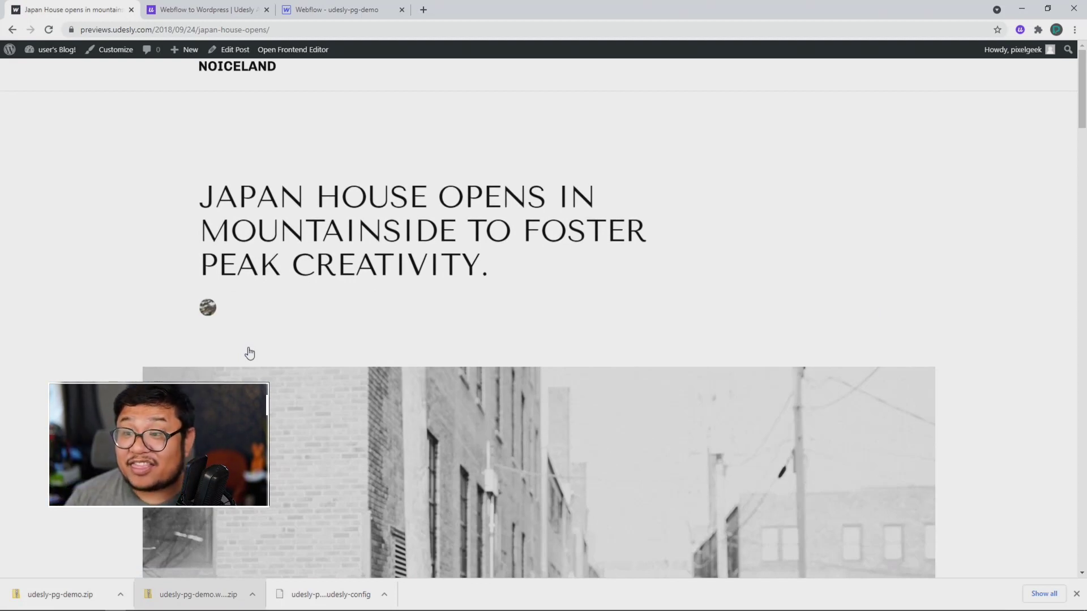
{"action": "scroll", "coordinate": [249, 352], "scroll_direction": "down", "scroll_amount": 12}
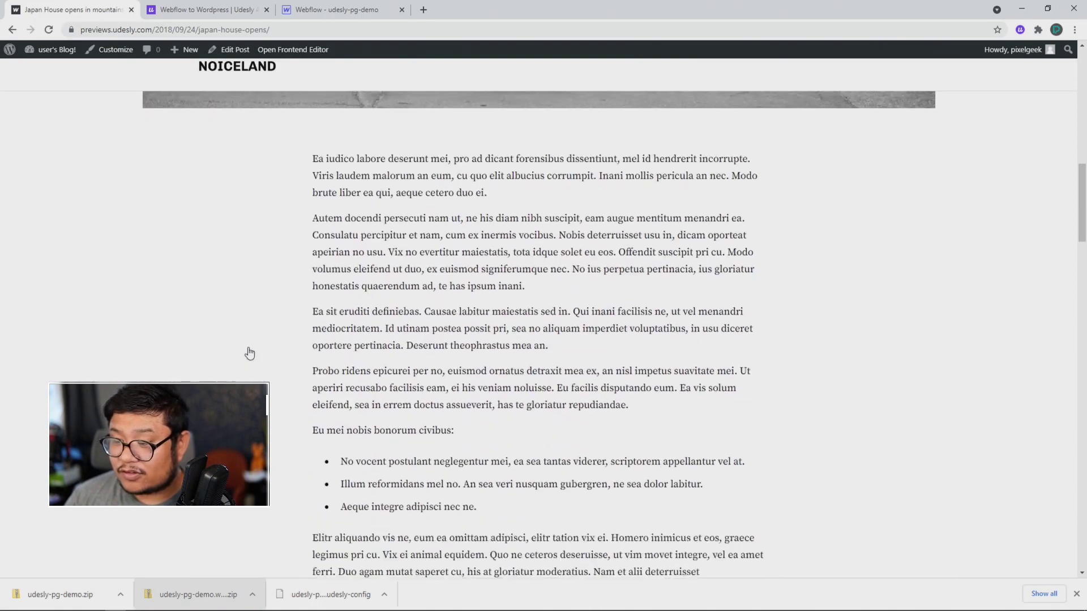
{"action": "scroll", "coordinate": [250, 353], "scroll_direction": "down", "scroll_amount": 18}
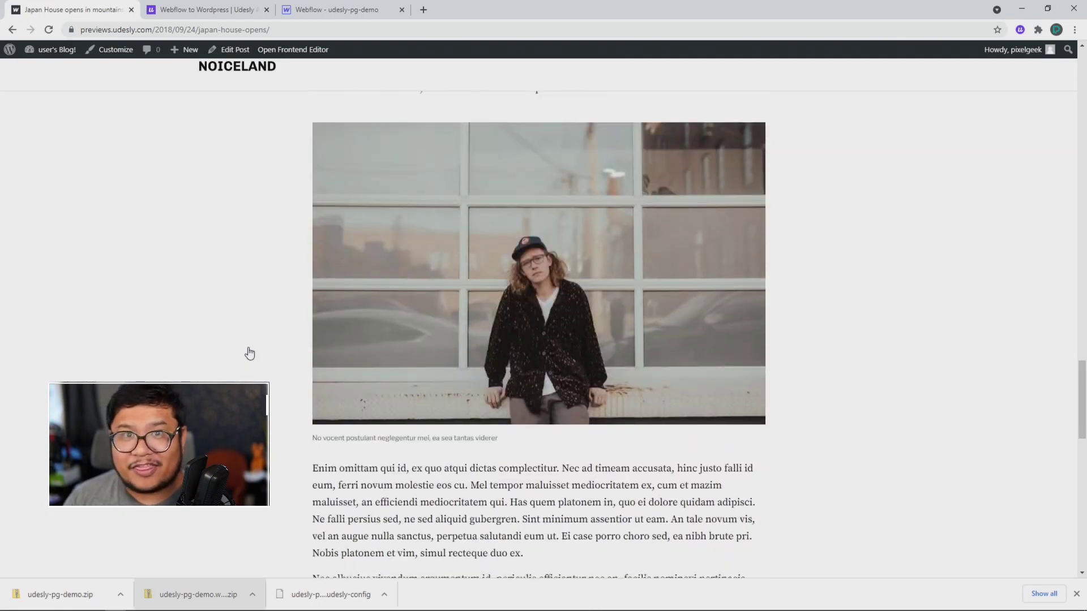
{"action": "scroll", "coordinate": [250, 353], "scroll_direction": "down", "scroll_amount": 8}
{"action": "scroll", "coordinate": [250, 353], "scroll_direction": "up", "scroll_amount": 20}
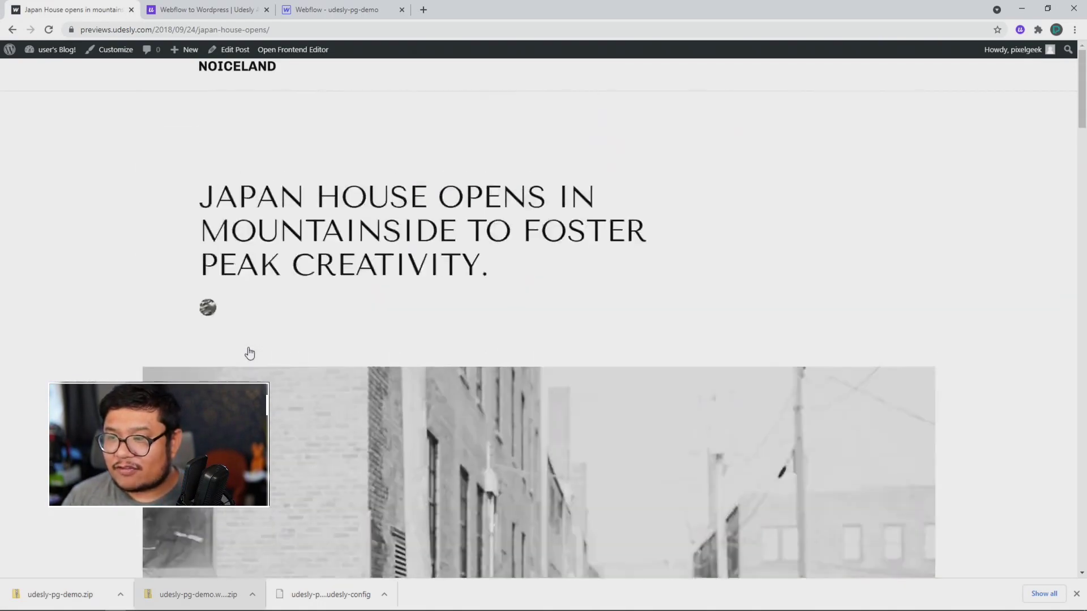
Return to the blog home via the NOICELAND logo and scroll the post grid
{"action": "left_click", "coordinate": [227, 73]}
{"action": "scroll", "coordinate": [347, 338], "scroll_direction": "down", "scroll_amount": 14}
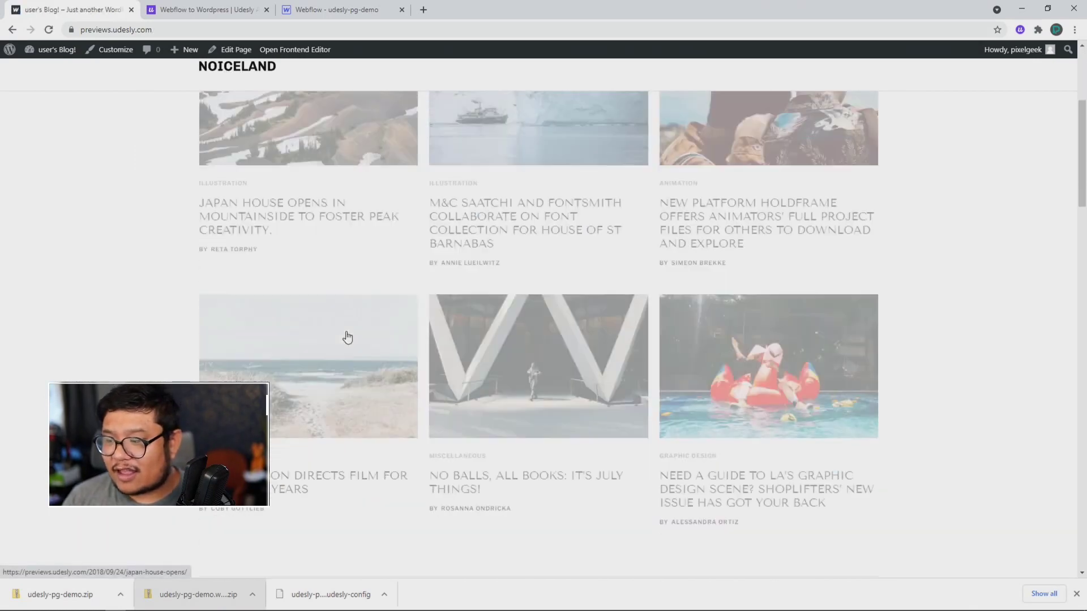
{"action": "scroll", "coordinate": [378, 327], "scroll_direction": "down", "scroll_amount": 4}
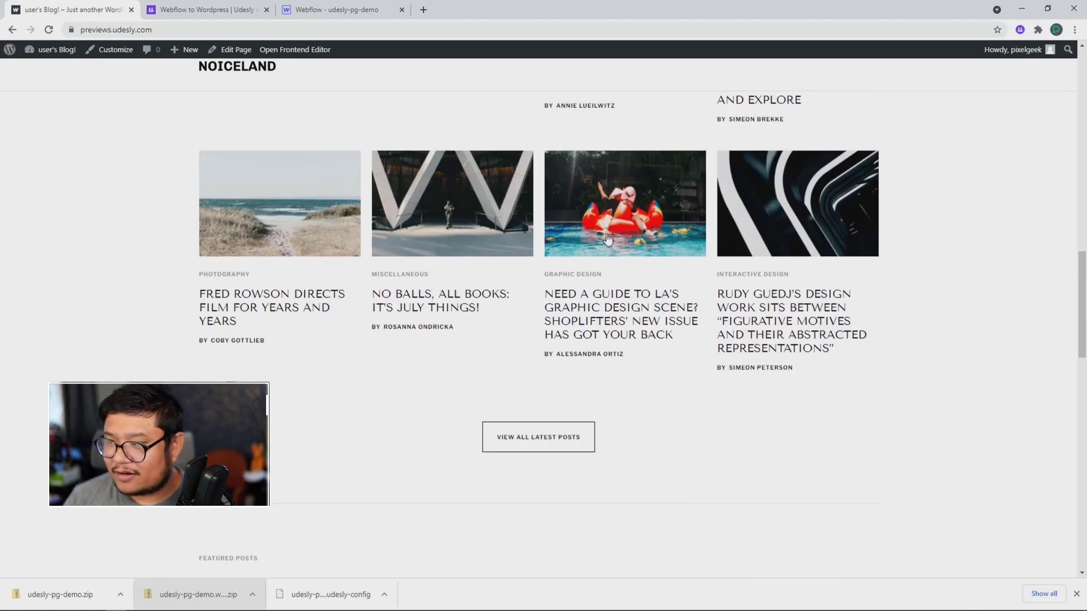